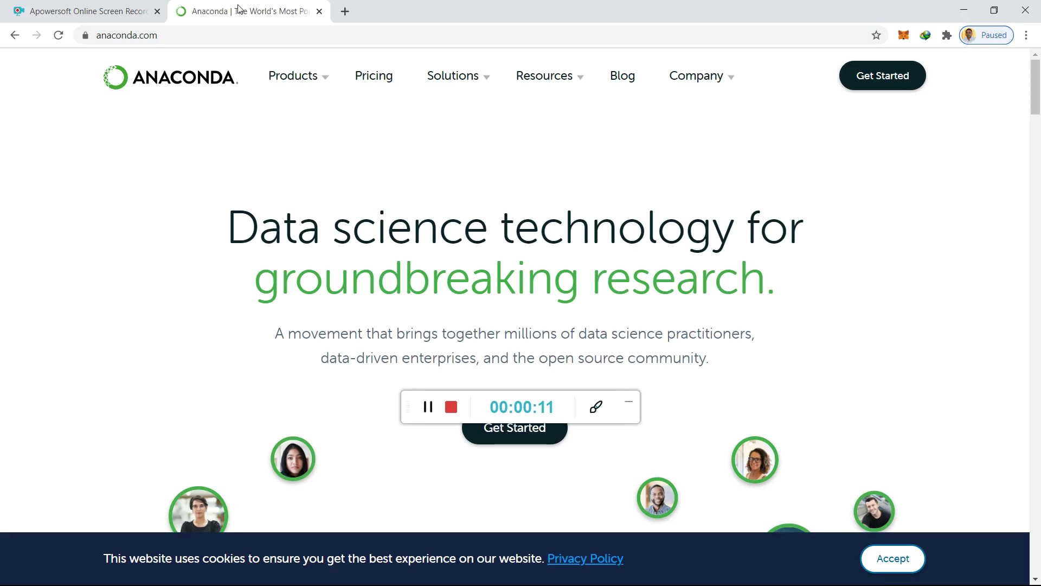
Open the Individual Edition product page on anaconda.com.
{"action": "left_click", "coordinate": [630, 404]}
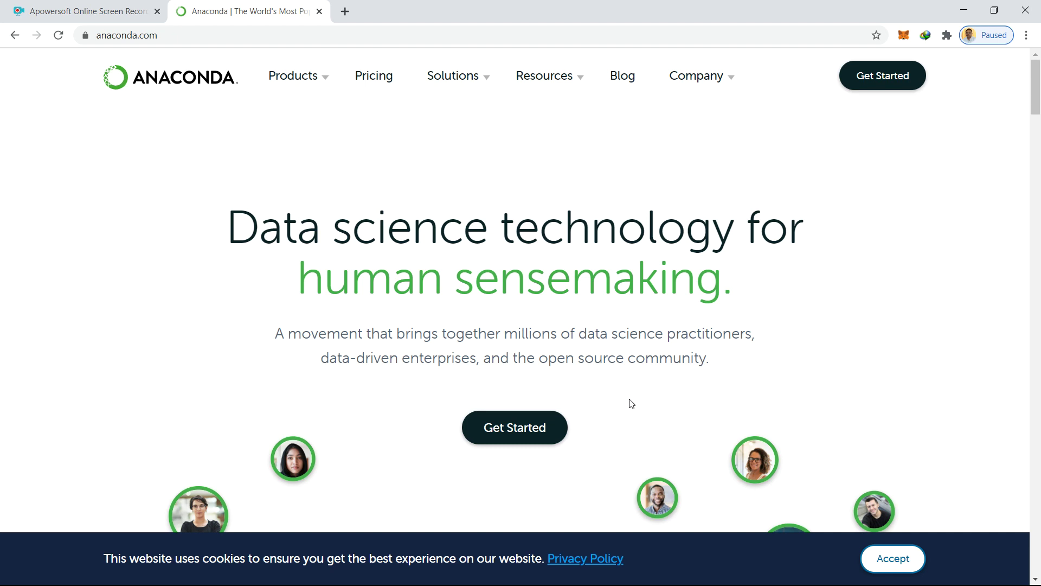
{"action": "left_click", "coordinate": [164, 37]}
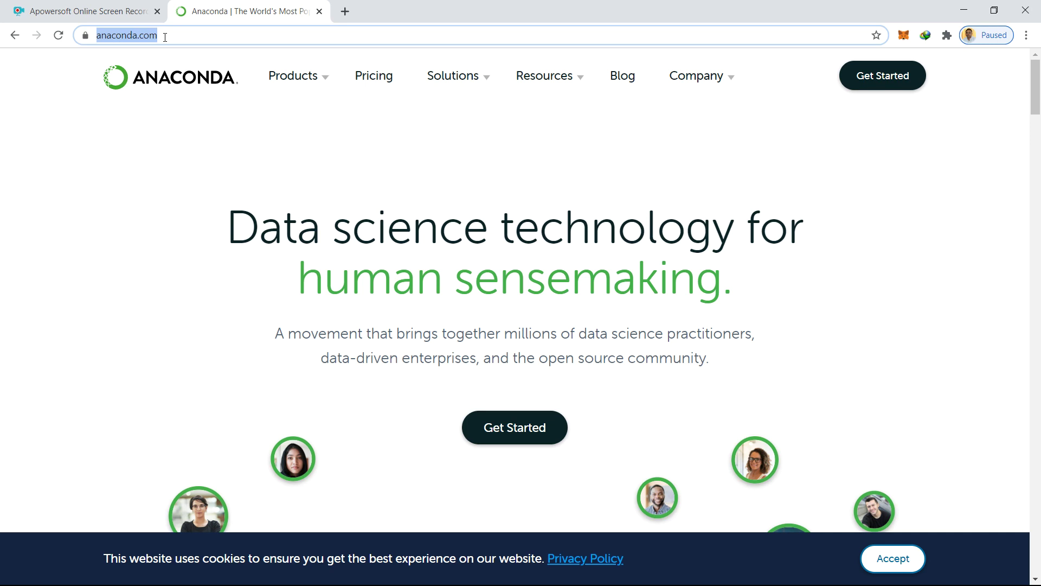
{"action": "key", "text": "End"}
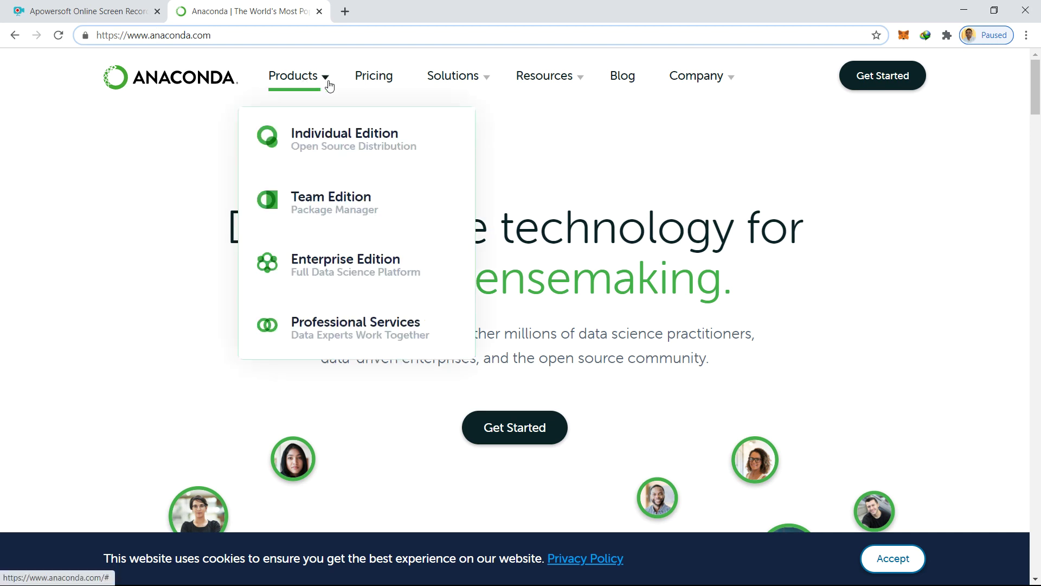
{"action": "mouse_move", "coordinate": [320, 83]}
{"action": "left_click", "coordinate": [332, 139]}
{"action": "left_click", "coordinate": [331, 139]}
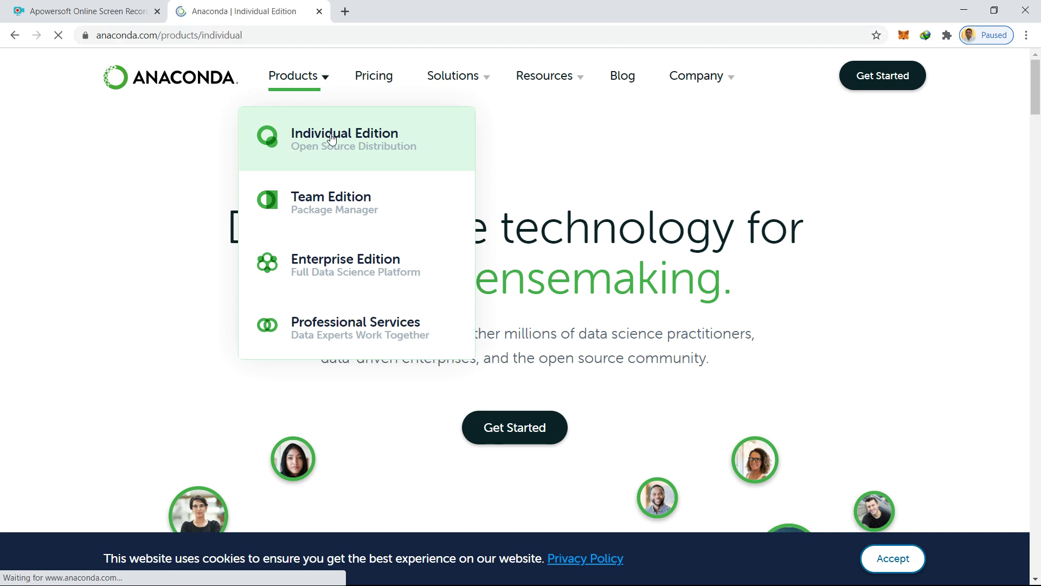
Read through the Individual Edition page, examining its open-source features, machine learning packages and Anaconda Navigator section.
{"action": "scroll", "coordinate": [332, 140], "scroll_direction": "down", "scroll_amount": 1}
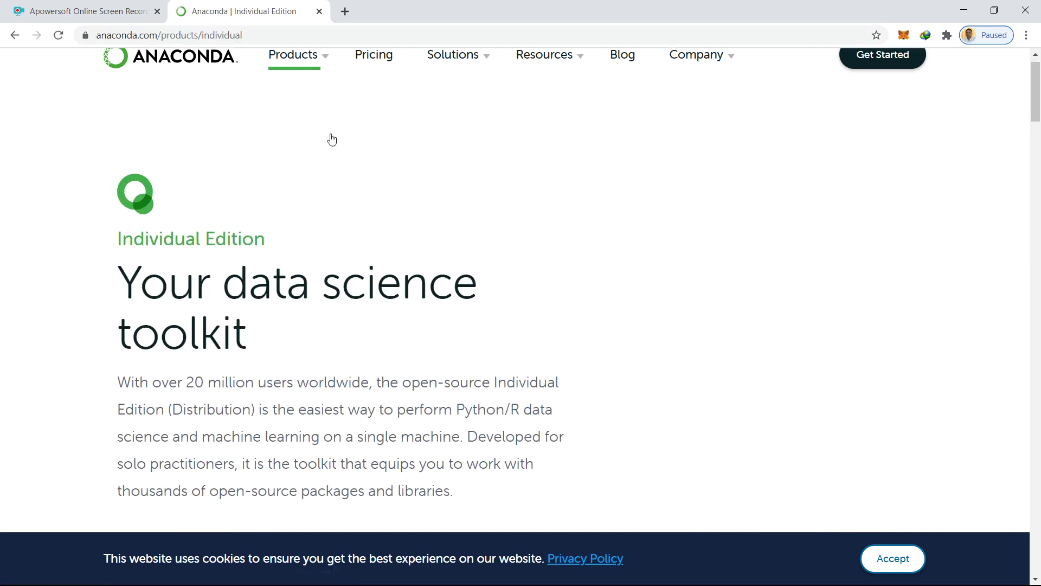
{"action": "scroll", "coordinate": [332, 140], "scroll_direction": "down", "scroll_amount": 1}
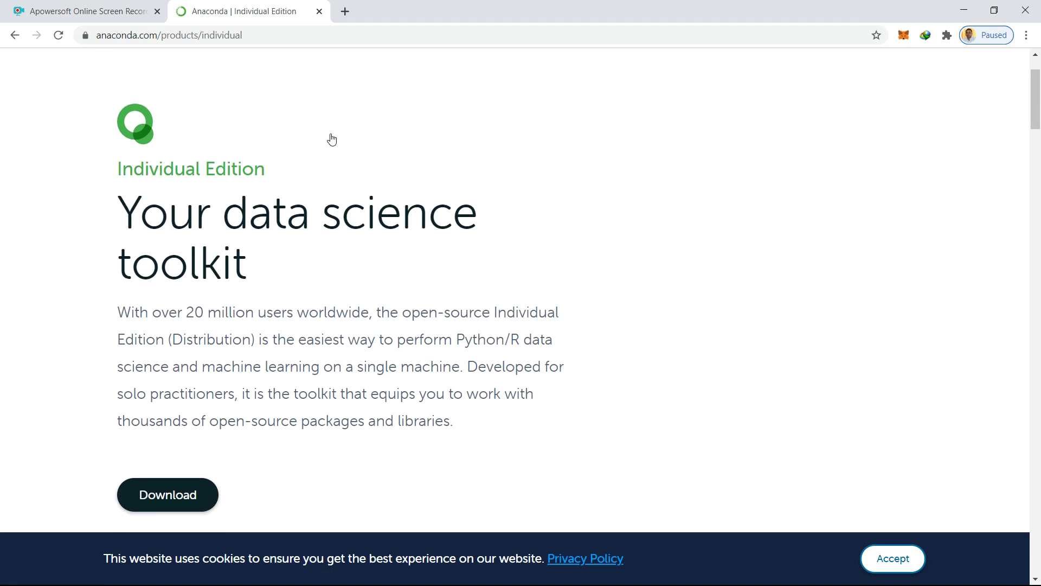
{"action": "scroll", "coordinate": [332, 140], "scroll_direction": "down", "scroll_amount": 1}
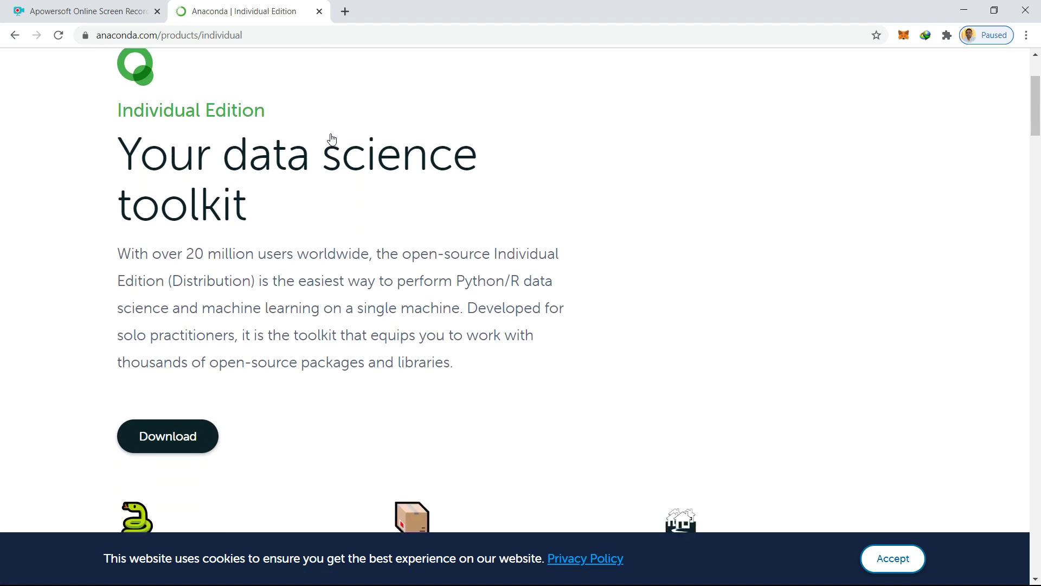
{"action": "scroll", "coordinate": [332, 140], "scroll_direction": "down", "scroll_amount": 3}
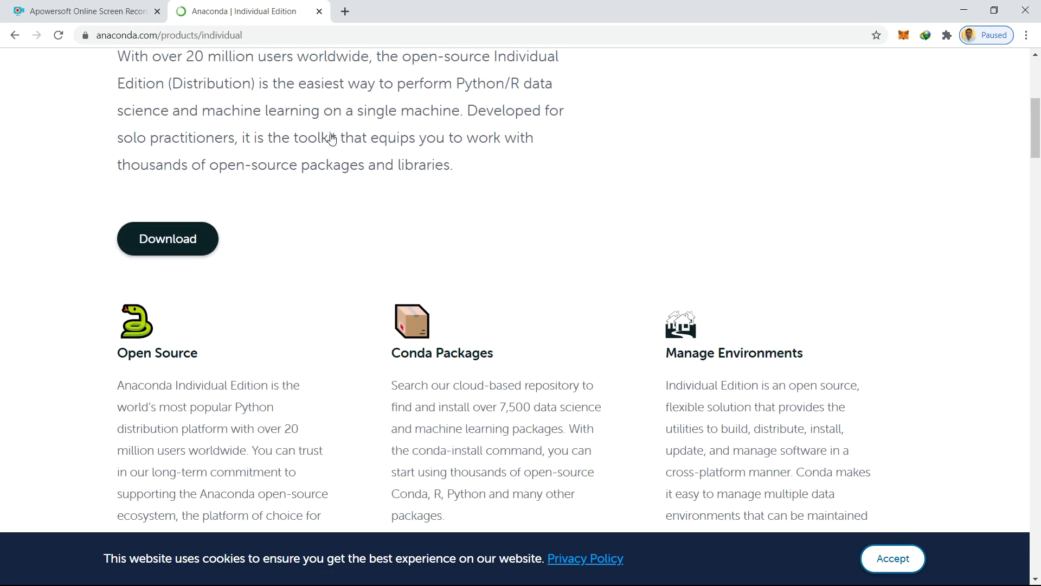
{"action": "scroll", "coordinate": [332, 139], "scroll_direction": "down", "scroll_amount": 2}
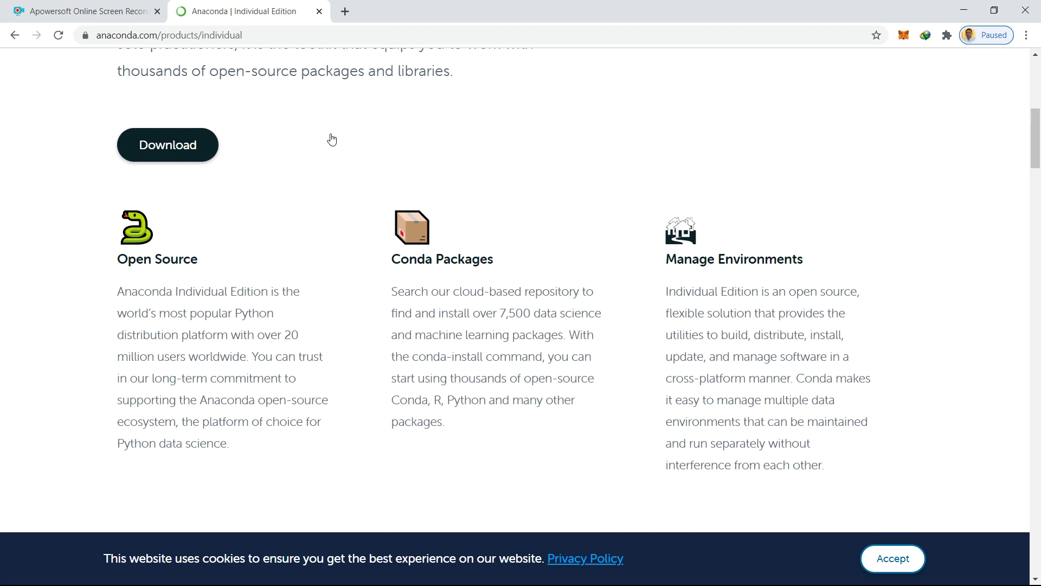
{"action": "scroll", "coordinate": [332, 139], "scroll_direction": "down", "scroll_amount": 3}
{"action": "scroll", "coordinate": [332, 140], "scroll_direction": "down", "scroll_amount": 2}
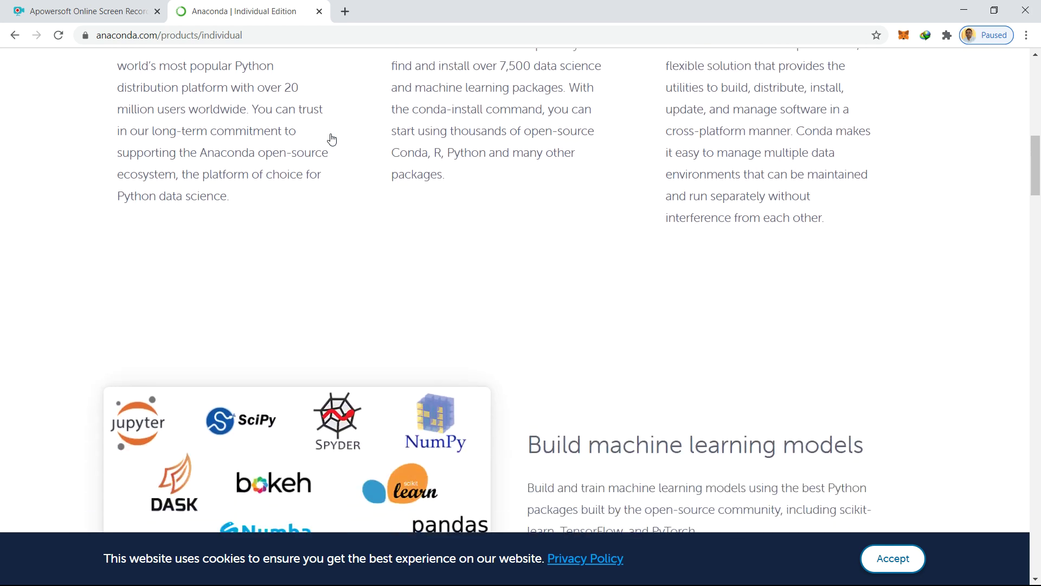
{"action": "scroll", "coordinate": [332, 139], "scroll_direction": "down", "scroll_amount": 2}
{"action": "scroll", "coordinate": [332, 139], "scroll_direction": "down", "scroll_amount": 2}
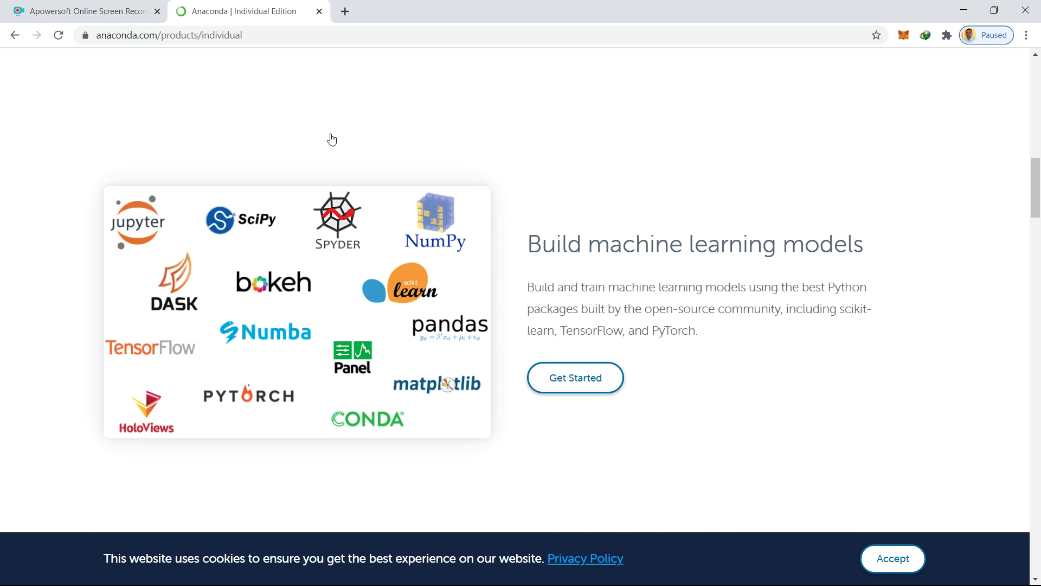
{"action": "scroll", "coordinate": [332, 140], "scroll_direction": "down", "scroll_amount": 4}
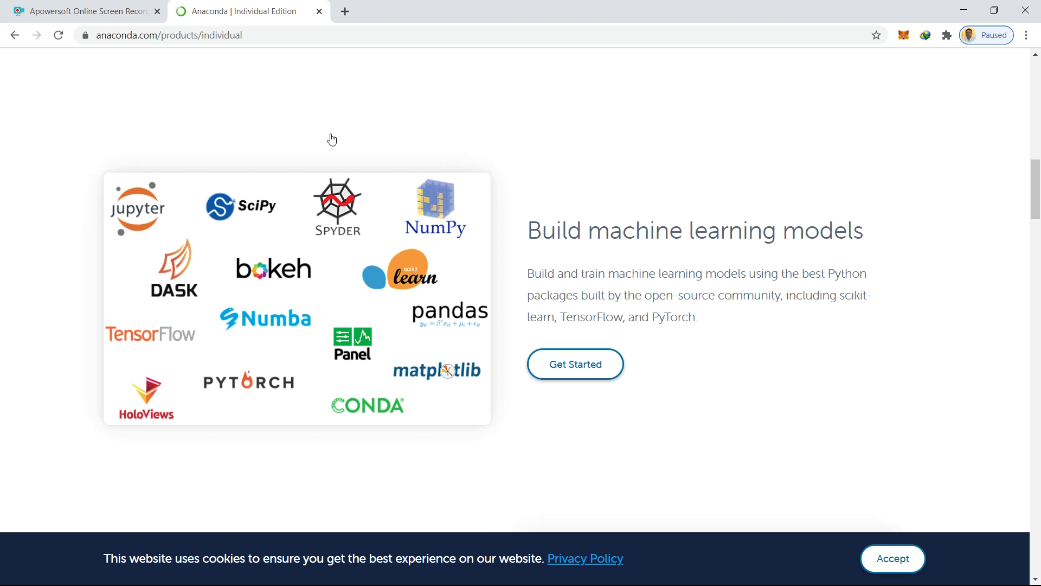
{"action": "scroll", "coordinate": [332, 140], "scroll_direction": "down", "scroll_amount": 3}
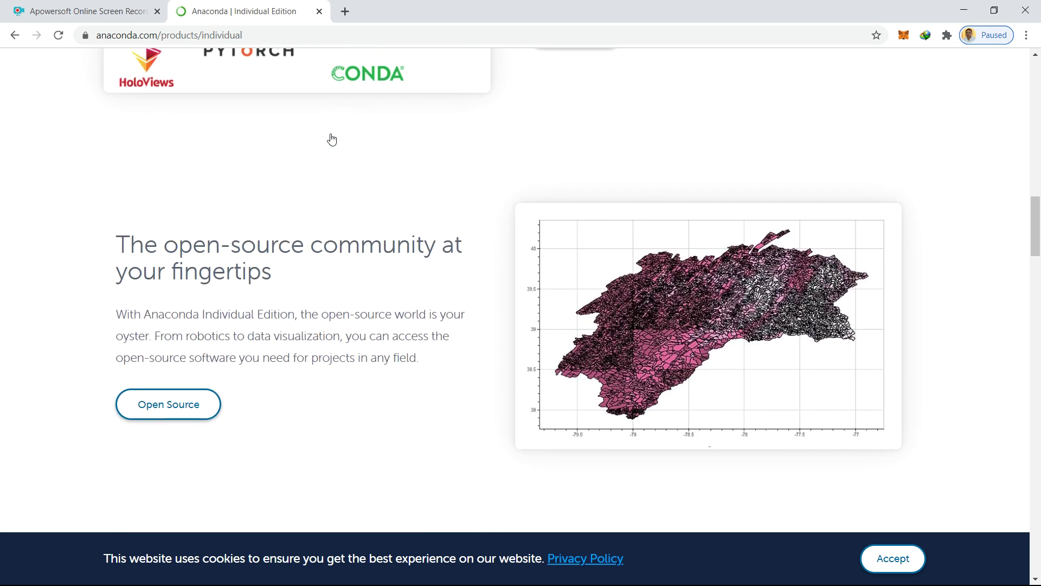
{"action": "scroll", "coordinate": [332, 140], "scroll_direction": "down", "scroll_amount": 4}
{"action": "scroll", "coordinate": [332, 139], "scroll_direction": "down", "scroll_amount": 8}
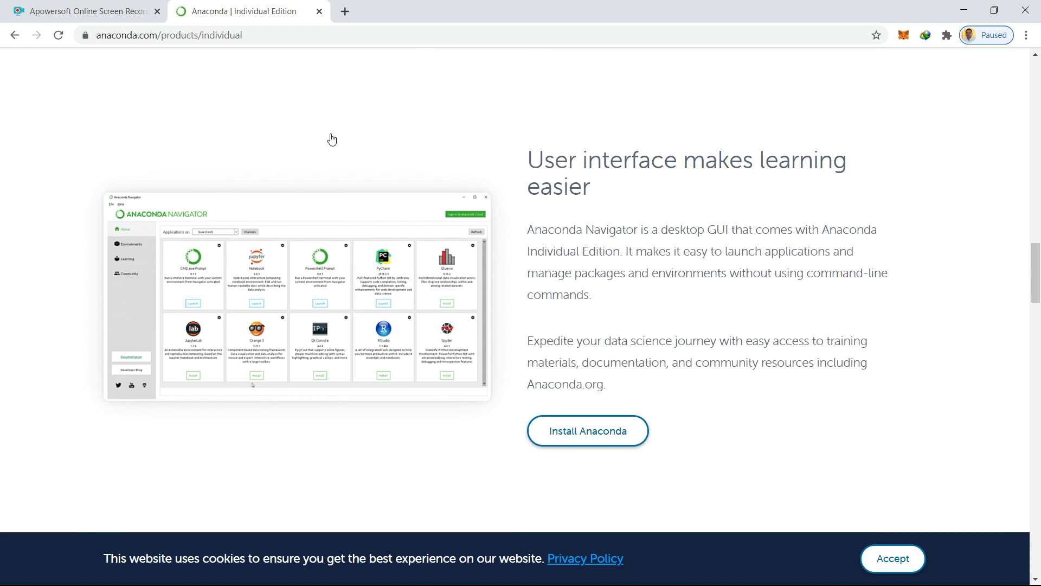
{"action": "scroll", "coordinate": [332, 140], "scroll_direction": "up", "scroll_amount": 3}
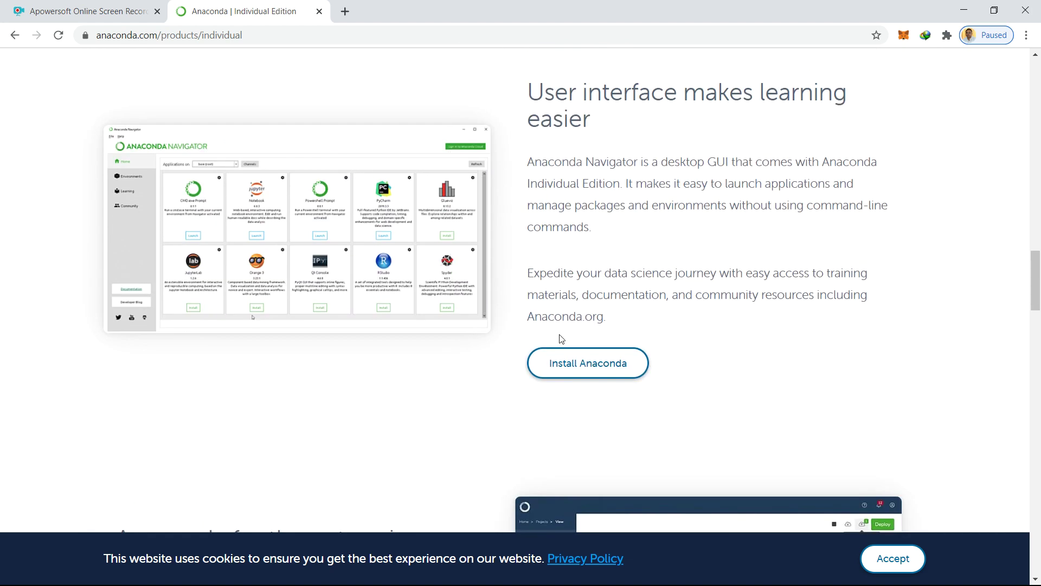
Go to the Anaconda Installers section through the page's Install Anaconda link.
{"action": "left_click", "coordinate": [582, 365]}
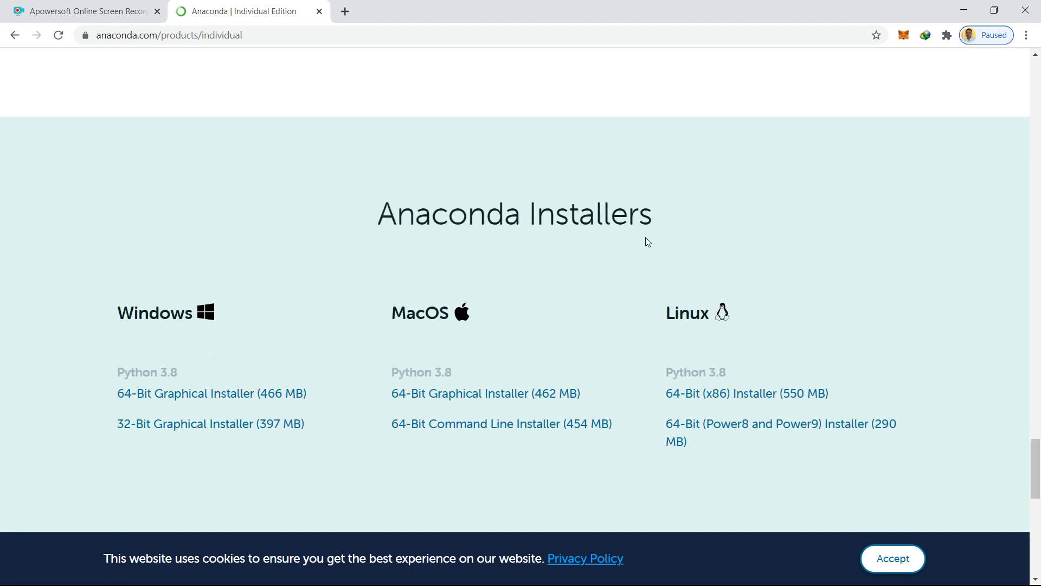
{"action": "left_click", "coordinate": [379, 394]}
{"action": "scroll", "coordinate": [217, 346], "scroll_direction": "down", "scroll_amount": 1}
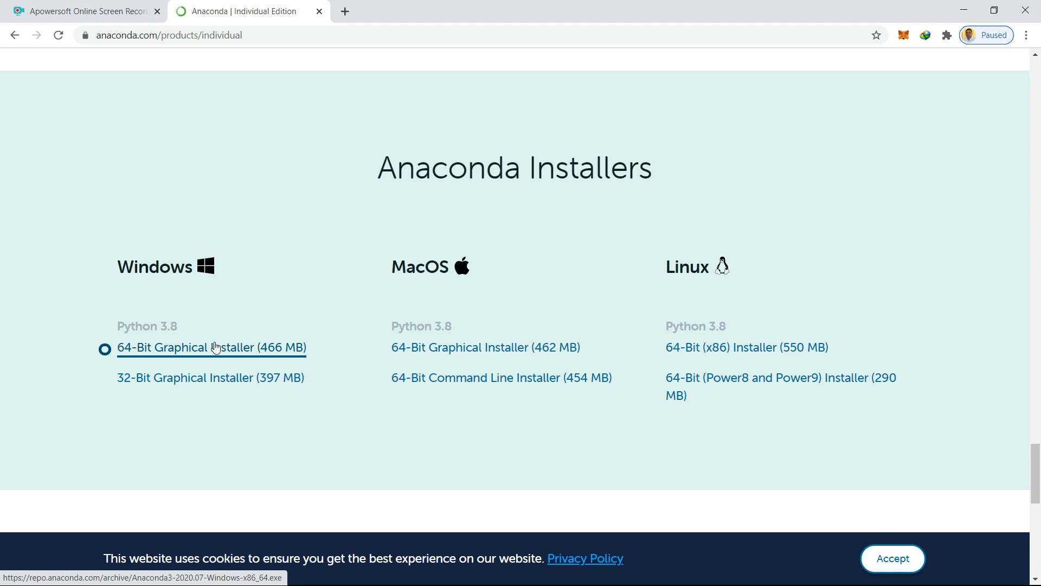
Try to download the Python 3.8 64-Bit Graphical Installer for Windows, and cancel the download without adding any site exception.
{"action": "left_click", "coordinate": [216, 347]}
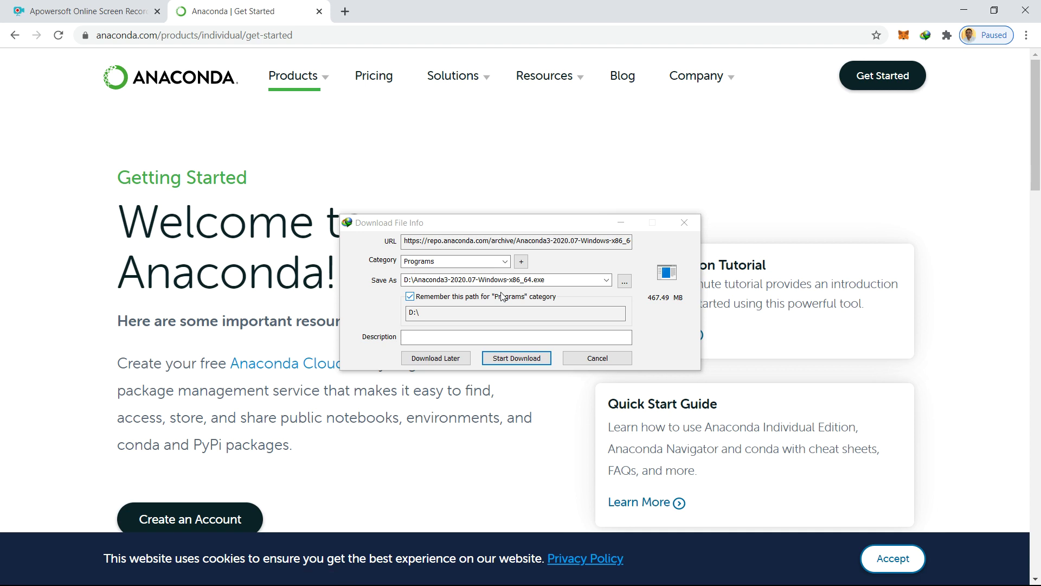
{"action": "left_click", "coordinate": [580, 362]}
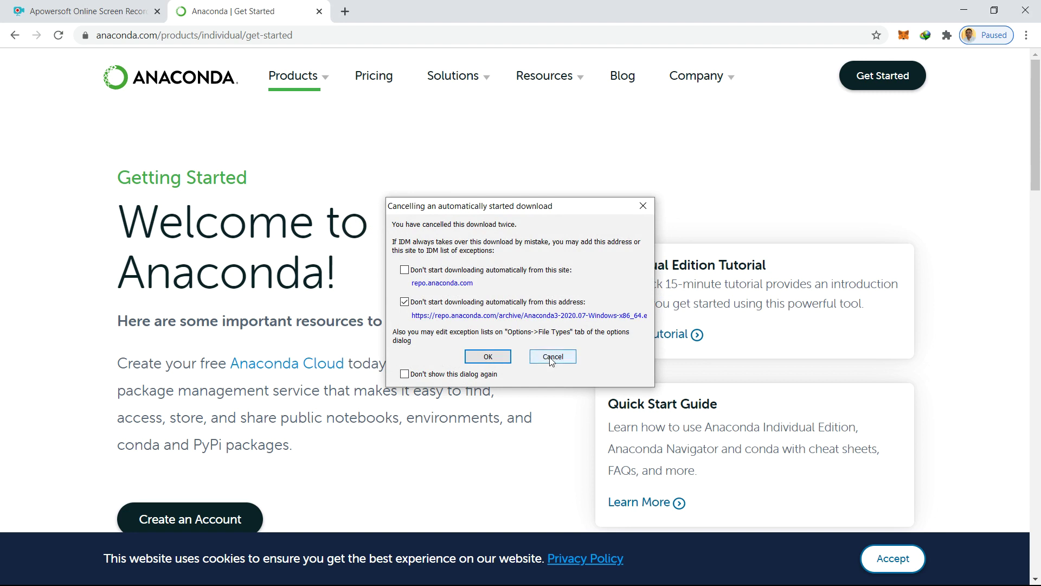
{"action": "left_click", "coordinate": [551, 358]}
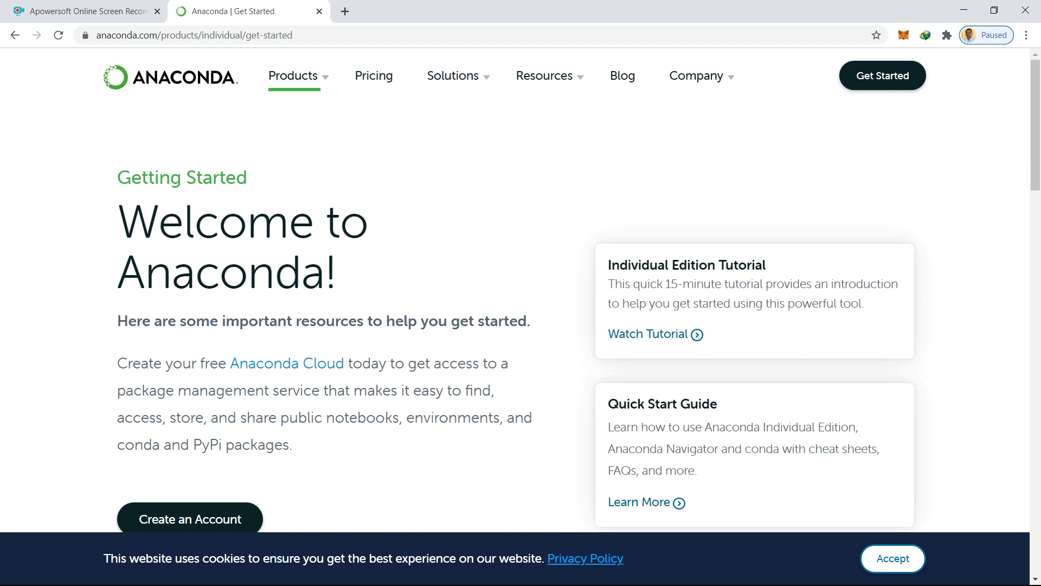
Close the Anaconda web page, minimize the browser and launch Anaconda Navigator (Anaconda3) by searching the installed apps for "ana".
{"action": "left_click", "coordinate": [319, 11]}
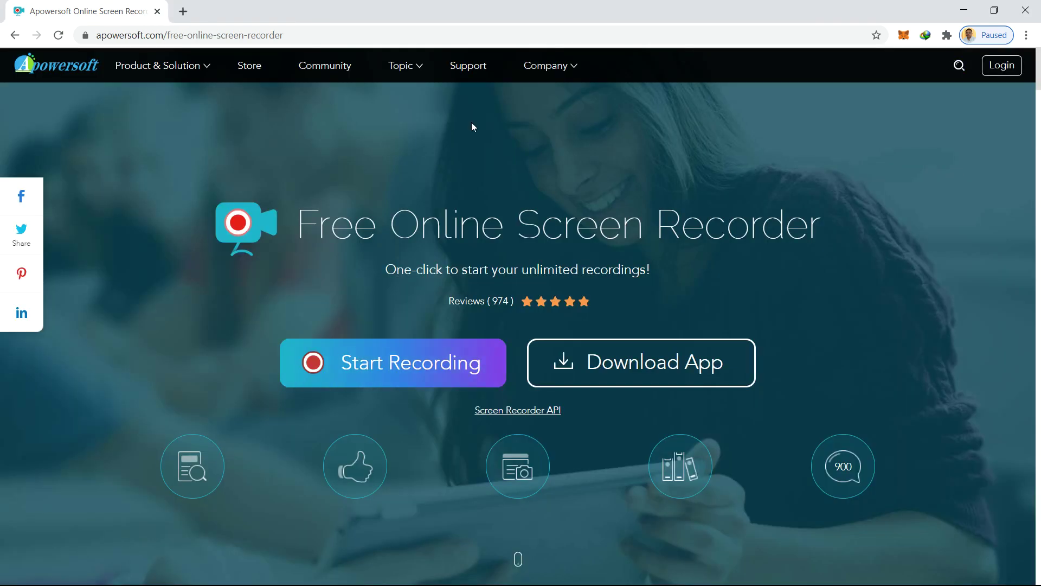
{"action": "left_click", "coordinate": [964, 11]}
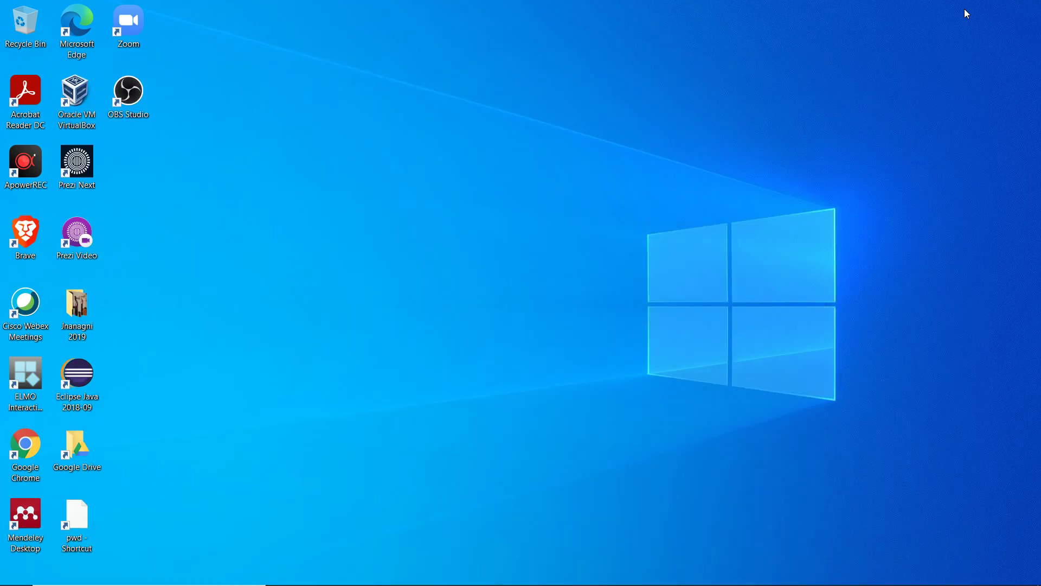
{"action": "mouse_move", "coordinate": [63, 581]}
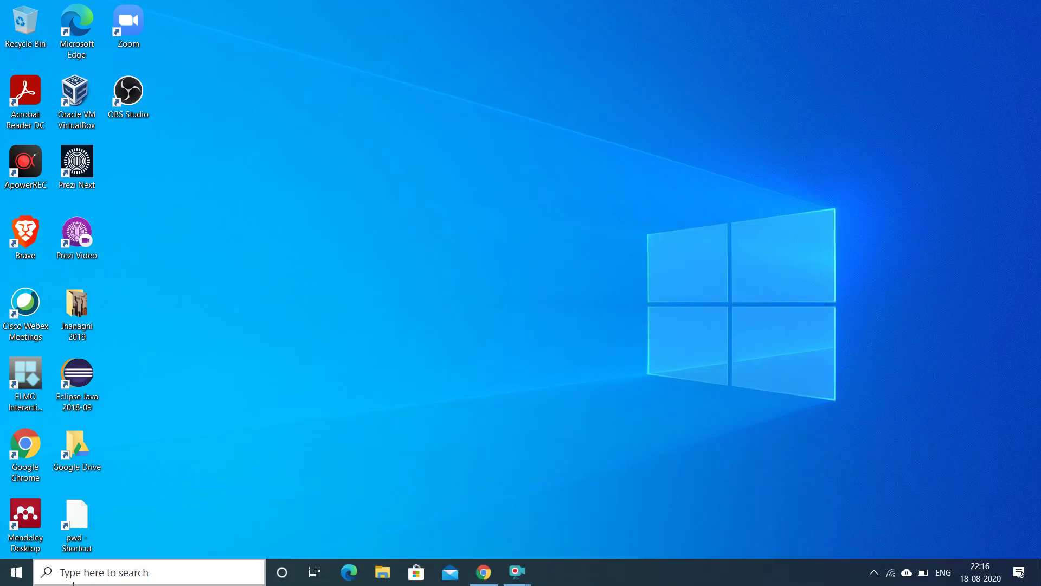
{"action": "left_click", "coordinate": [16, 573]}
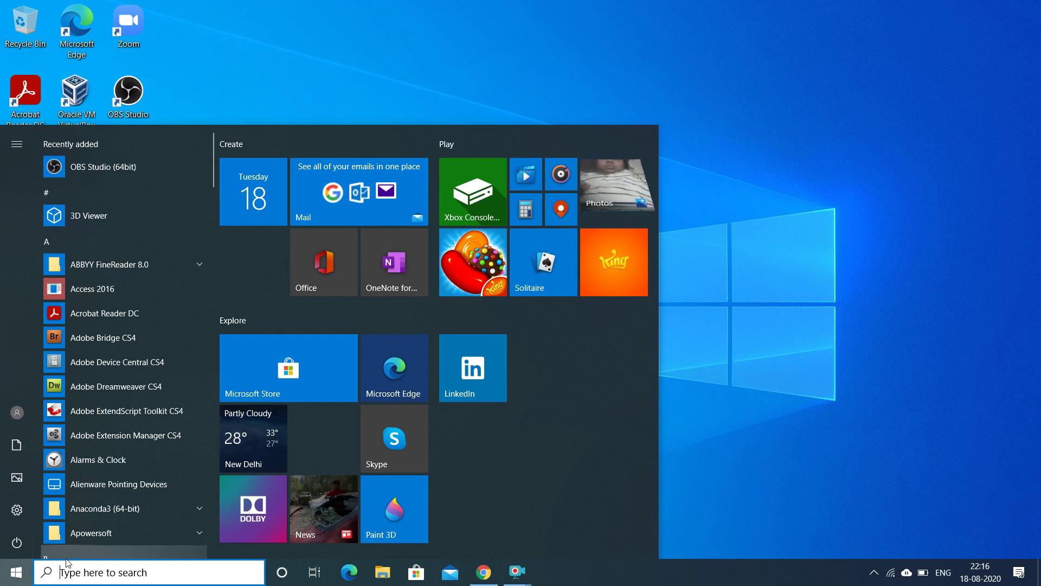
{"action": "type", "text": "ana"}
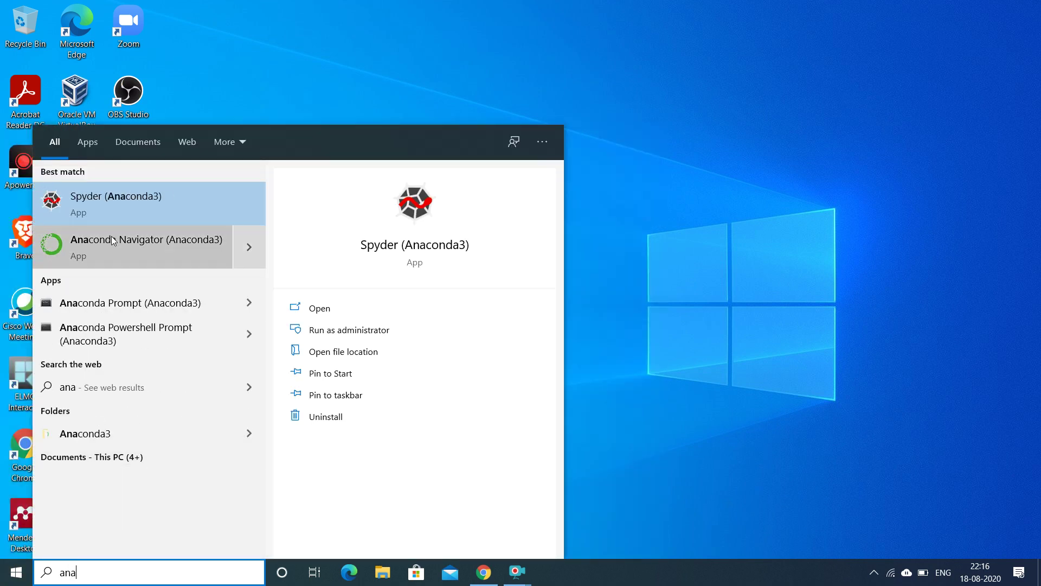
{"action": "left_click", "coordinate": [99, 253]}
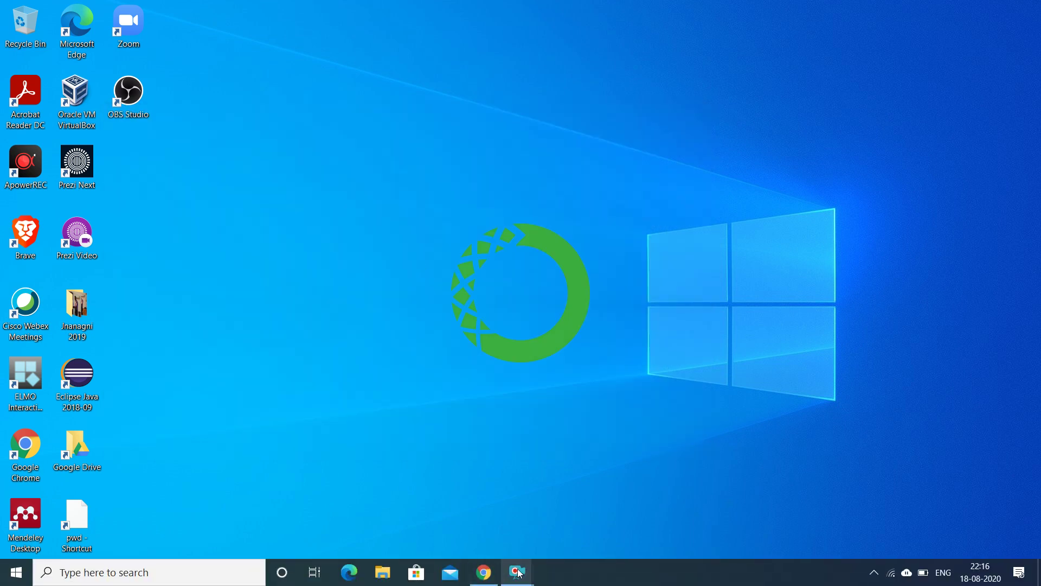
{"action": "mouse_move", "coordinate": [485, 571]}
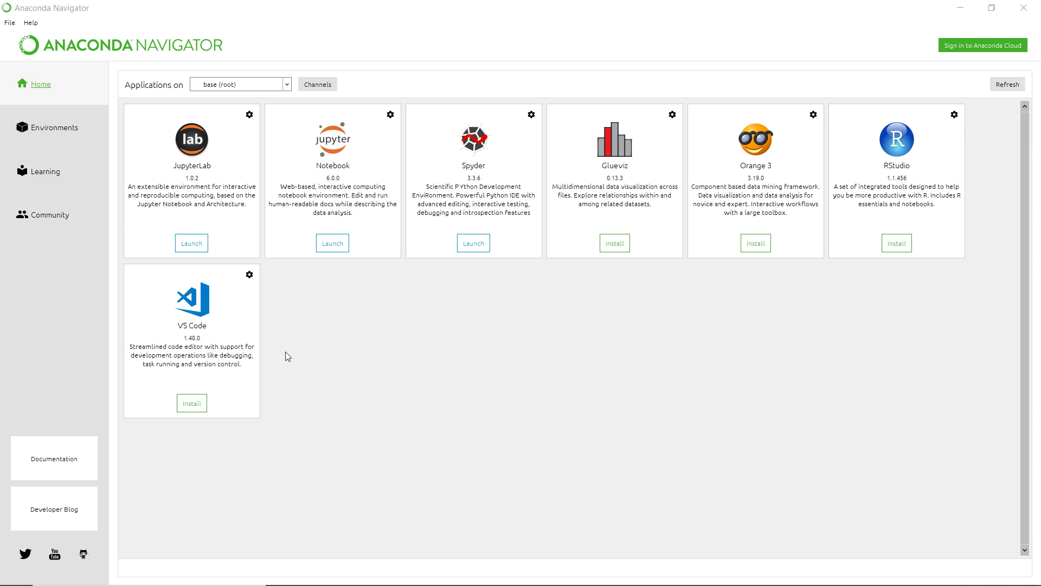
{"action": "left_click", "coordinate": [483, 248]}
{"action": "mouse_move", "coordinate": [518, 579]}
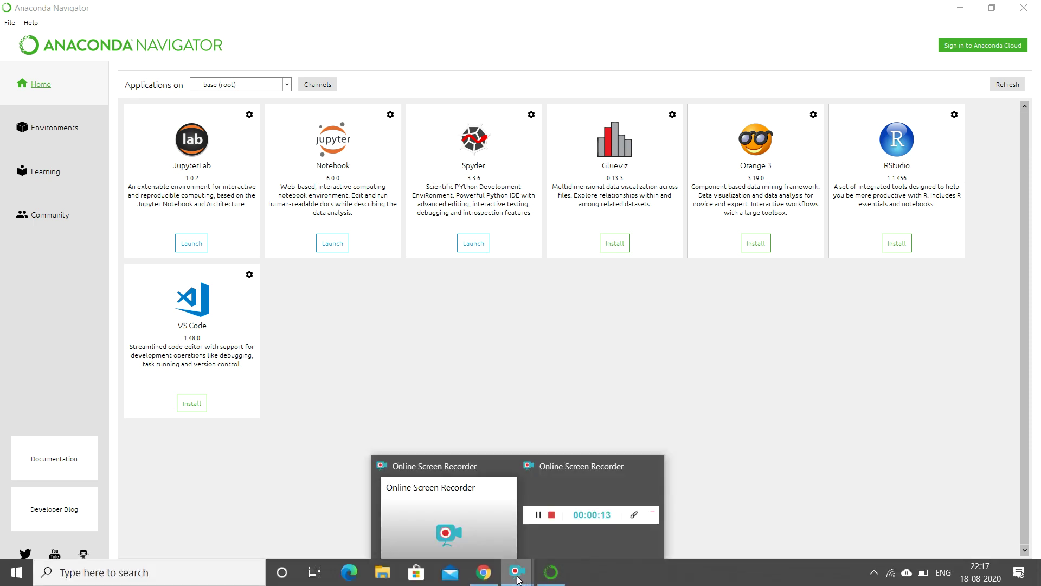
{"action": "mouse_move", "coordinate": [553, 514]}
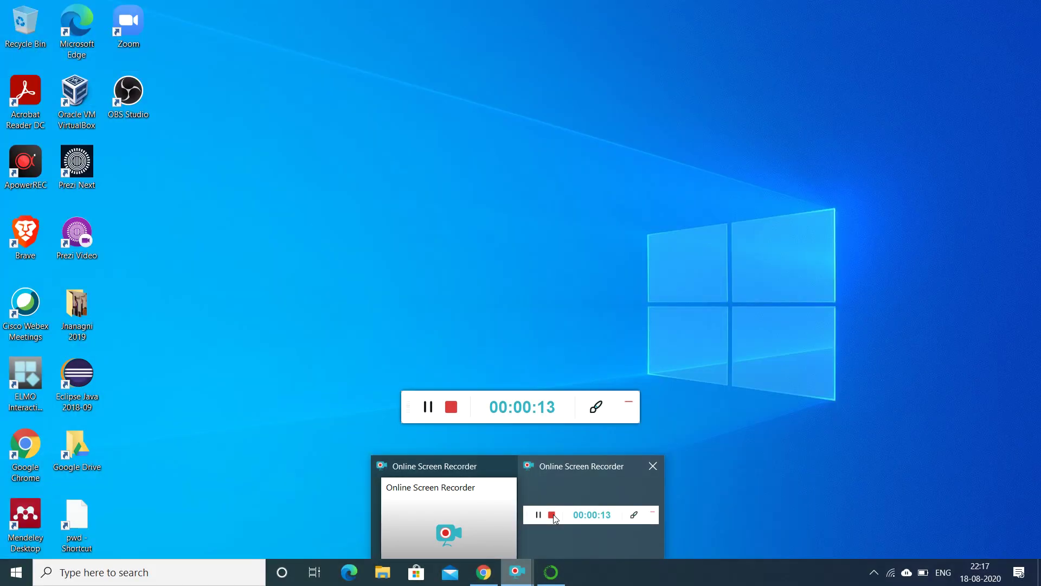
{"action": "left_click", "coordinate": [571, 480]}
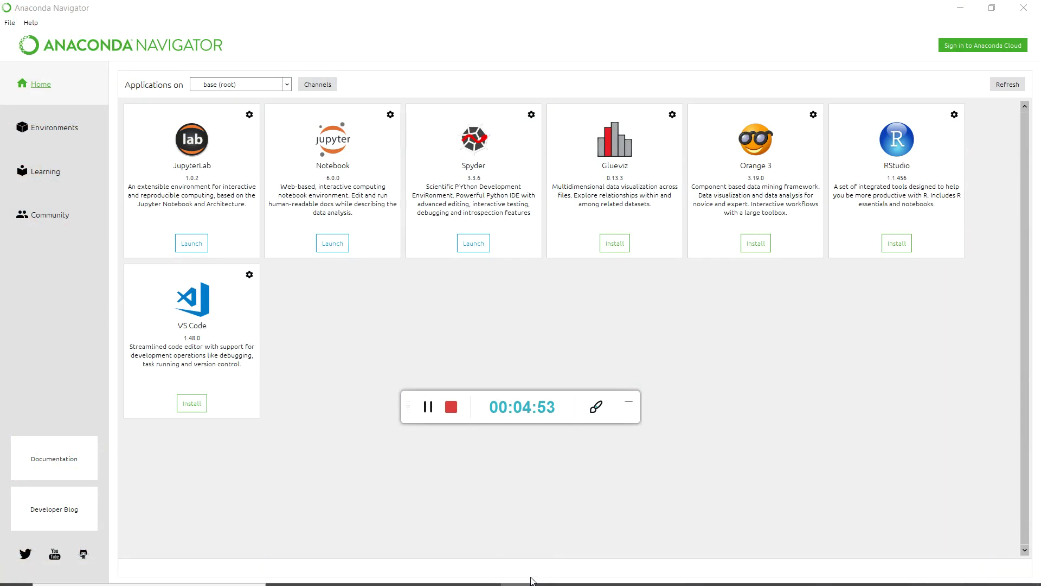